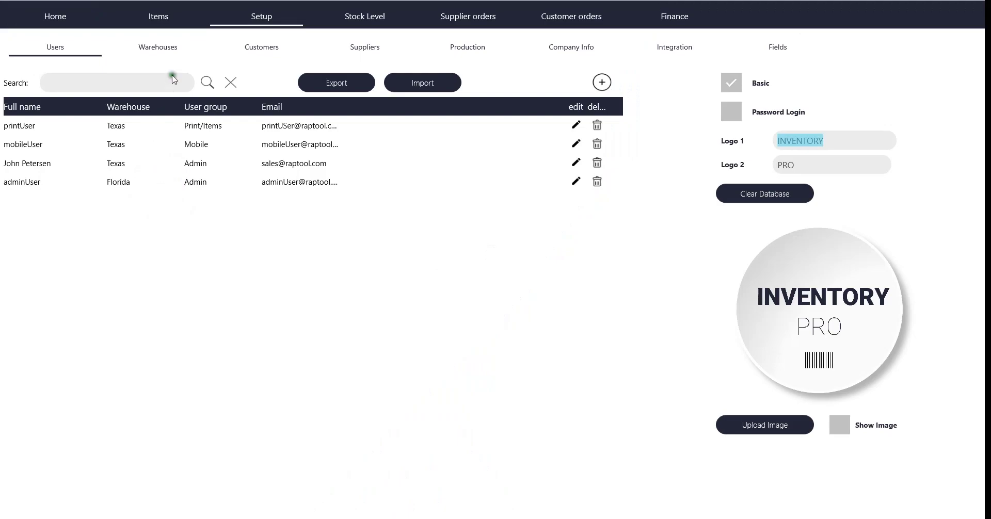
Examine the id, name and location fields of the Texas warehouse record and close it without saving
{"action": "left_click", "coordinate": [171, 47]}
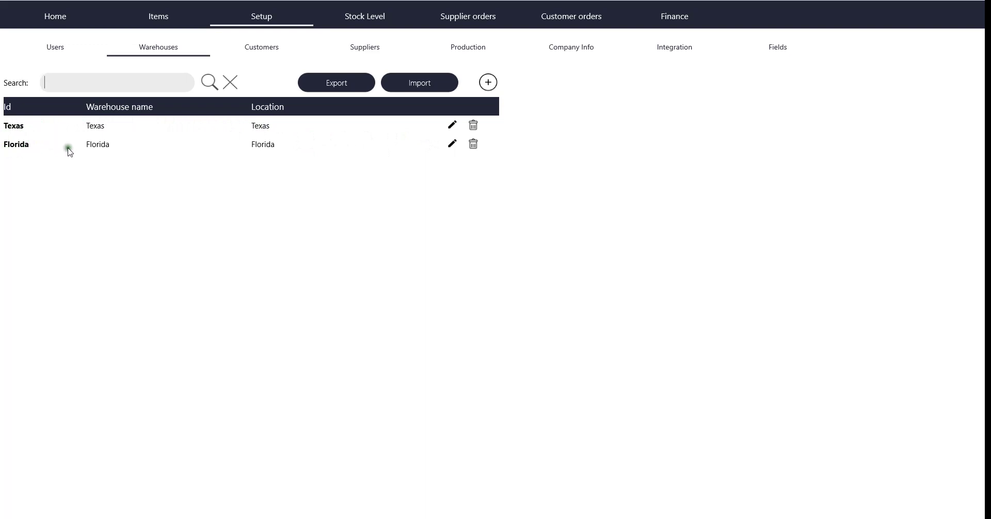
{"action": "left_click", "coordinate": [453, 125]}
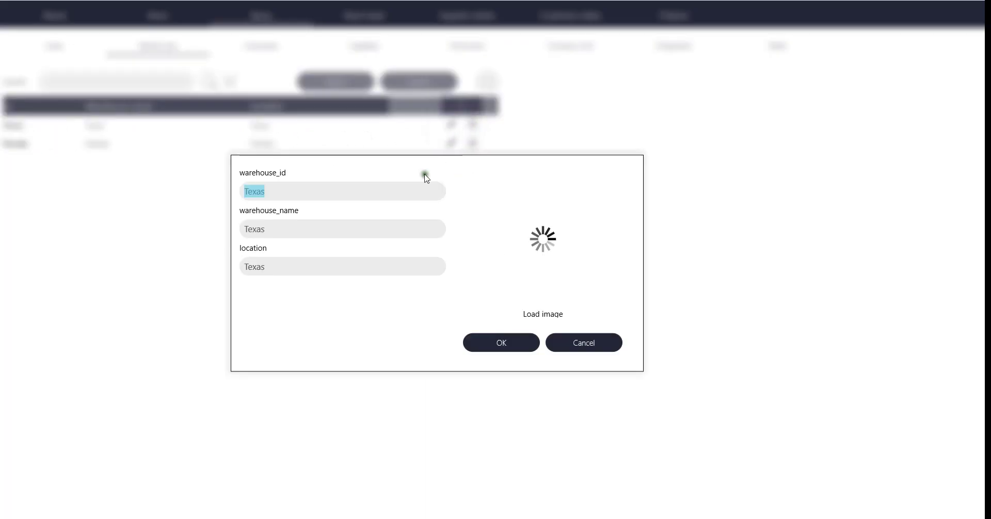
{"action": "left_click_drag", "start_coordinate": [356, 192], "coordinate": [229, 187]}
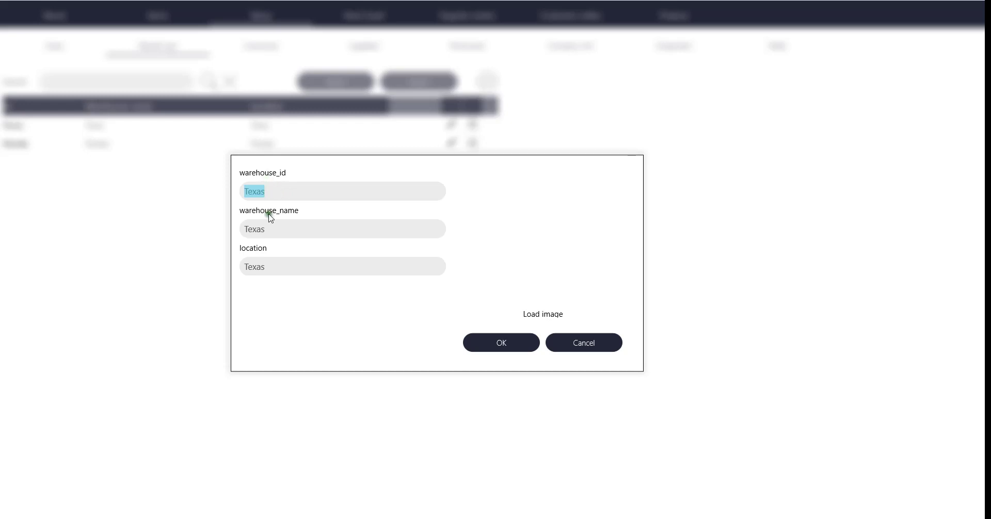
{"action": "left_click", "coordinate": [282, 180]}
{"action": "left_click_drag", "start_coordinate": [287, 192], "coordinate": [246, 190]}
{"action": "left_click", "coordinate": [277, 227]}
{"action": "left_click", "coordinate": [275, 233]}
{"action": "left_click", "coordinate": [282, 229]}
{"action": "double_click", "coordinate": [251, 229]}
{"action": "left_click", "coordinate": [274, 266]}
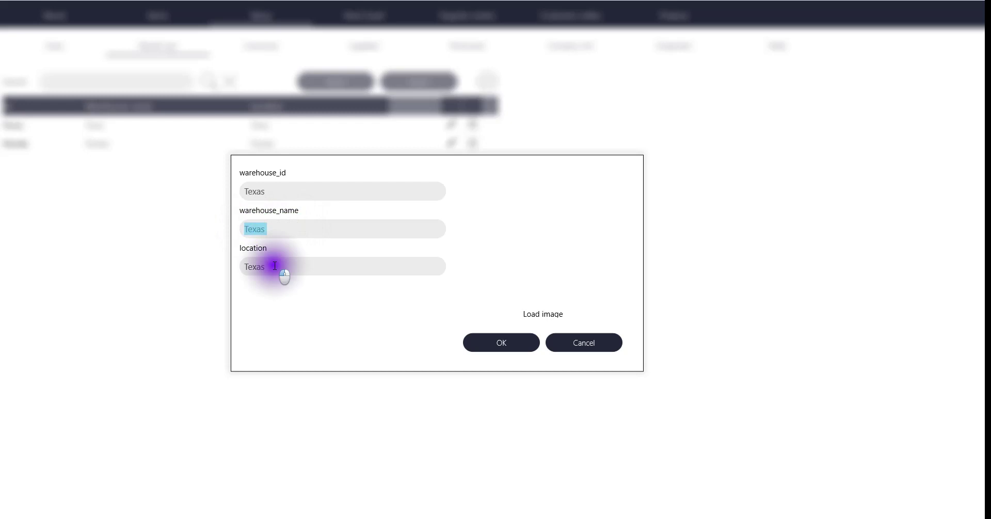
{"action": "left_click_drag", "start_coordinate": [274, 267], "coordinate": [239, 267]}
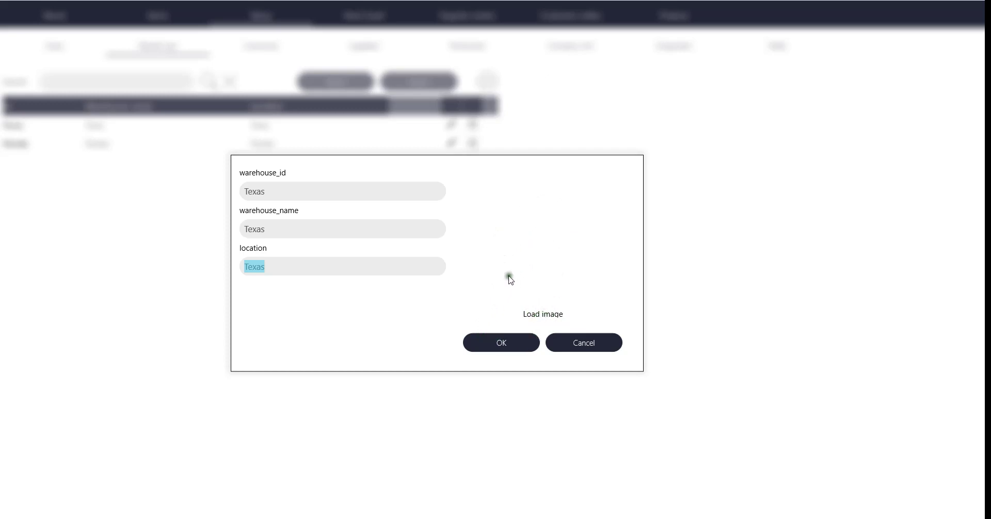
{"action": "left_click", "coordinate": [577, 352]}
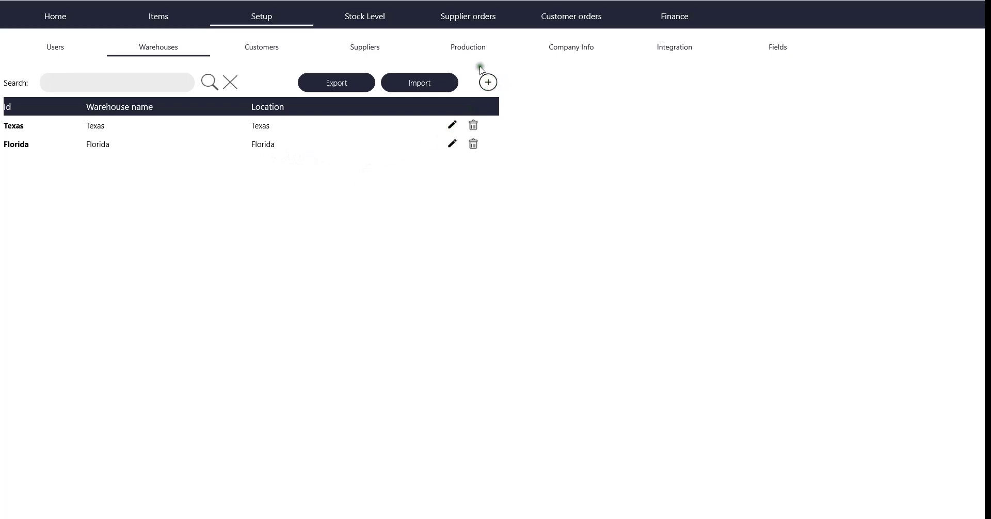
Look over the blank form for a new warehouse and close it without saving
{"action": "left_click", "coordinate": [488, 82]}
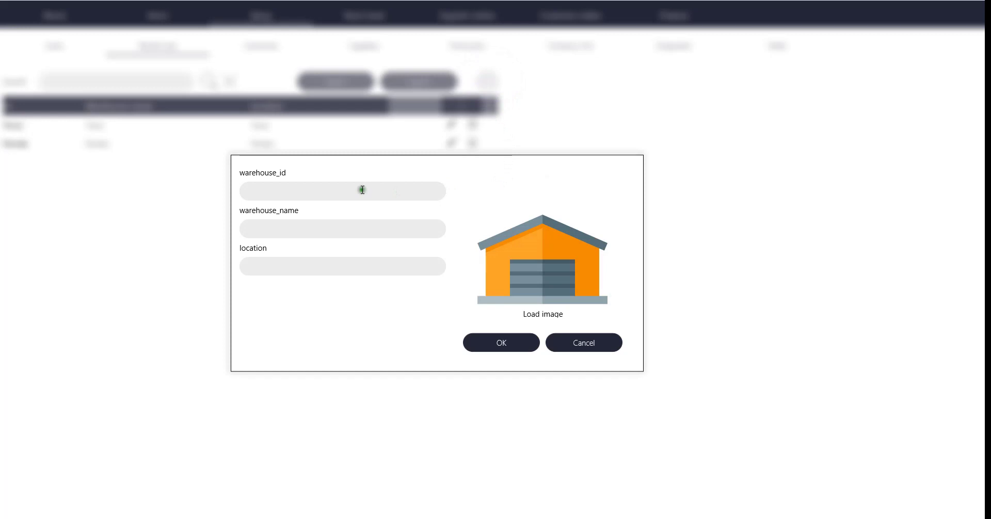
{"action": "left_click", "coordinate": [297, 188]}
{"action": "left_click", "coordinate": [326, 228]}
{"action": "left_click", "coordinate": [582, 350]}
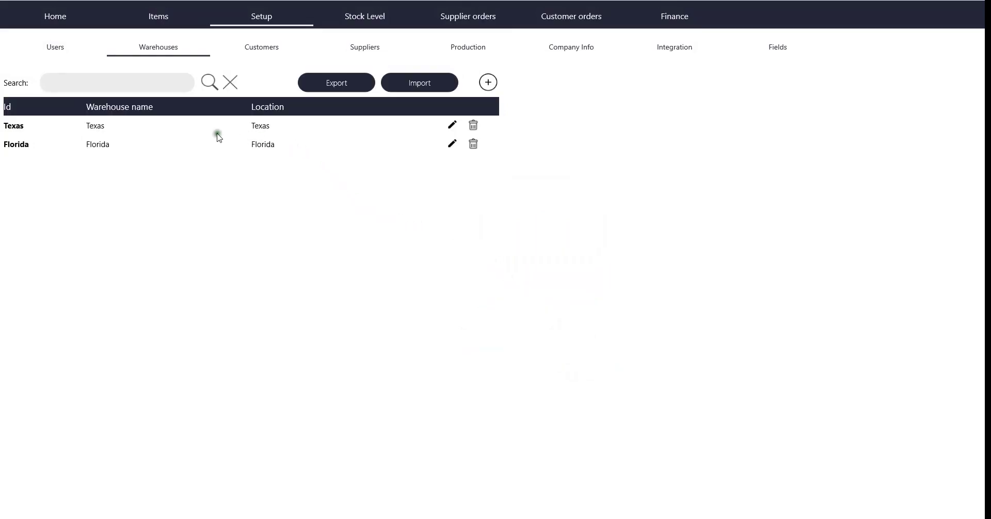
Examine the full name field in the printUser record in the users list and cancel the edit
{"action": "left_click", "coordinate": [61, 45]}
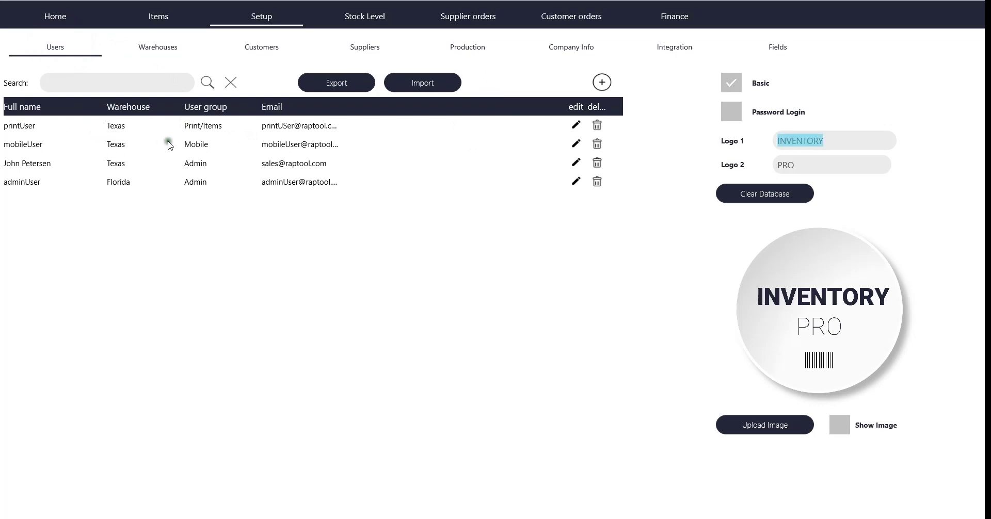
{"action": "left_click", "coordinate": [577, 126]}
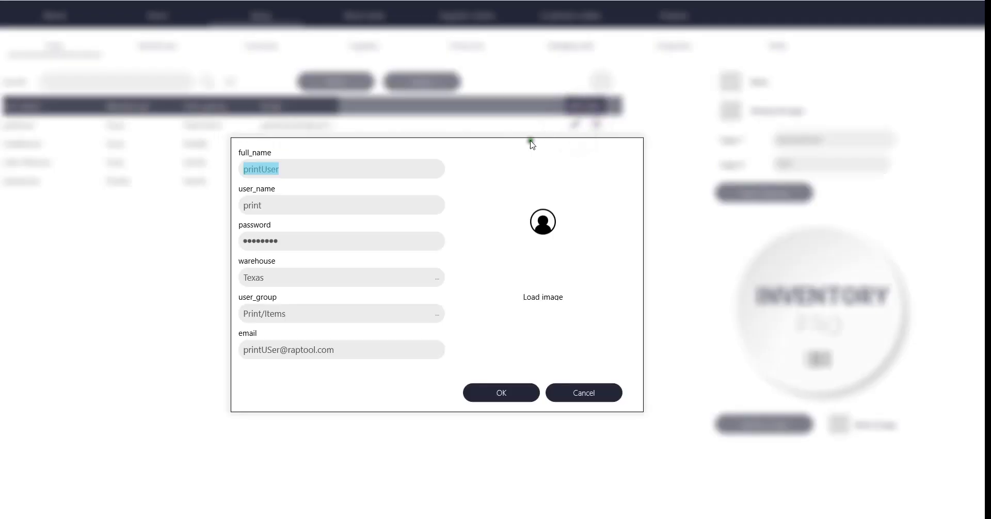
{"action": "left_click", "coordinate": [319, 167]}
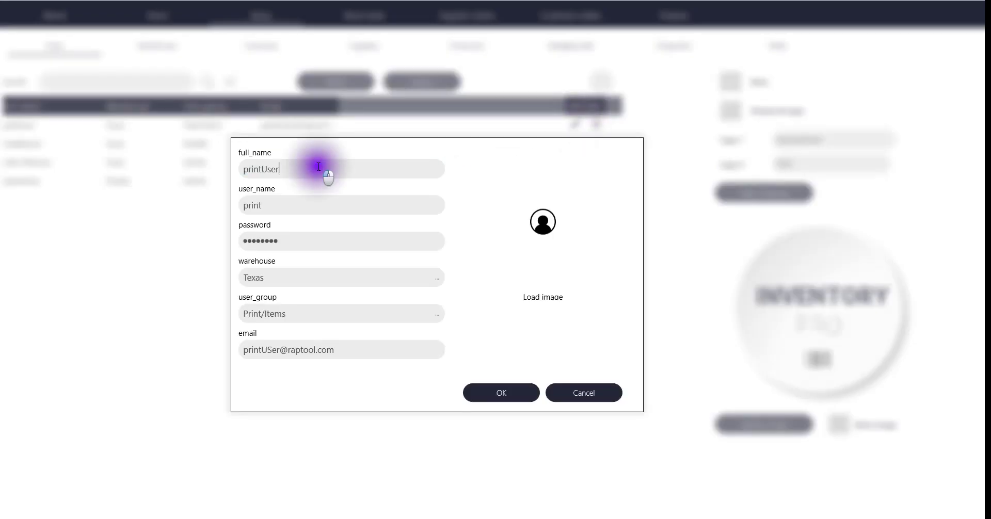
{"action": "left_click_drag", "start_coordinate": [319, 166], "coordinate": [233, 165]}
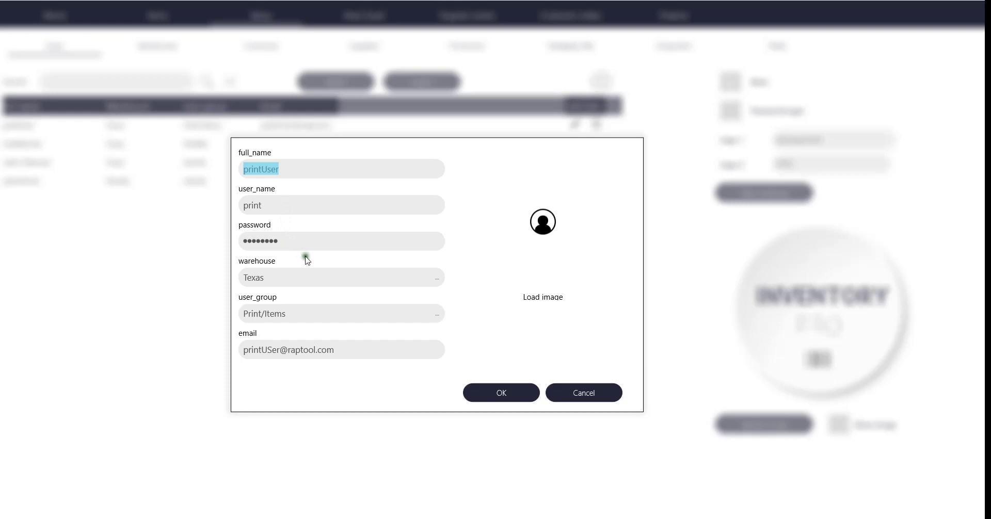
{"action": "left_click", "coordinate": [579, 393]}
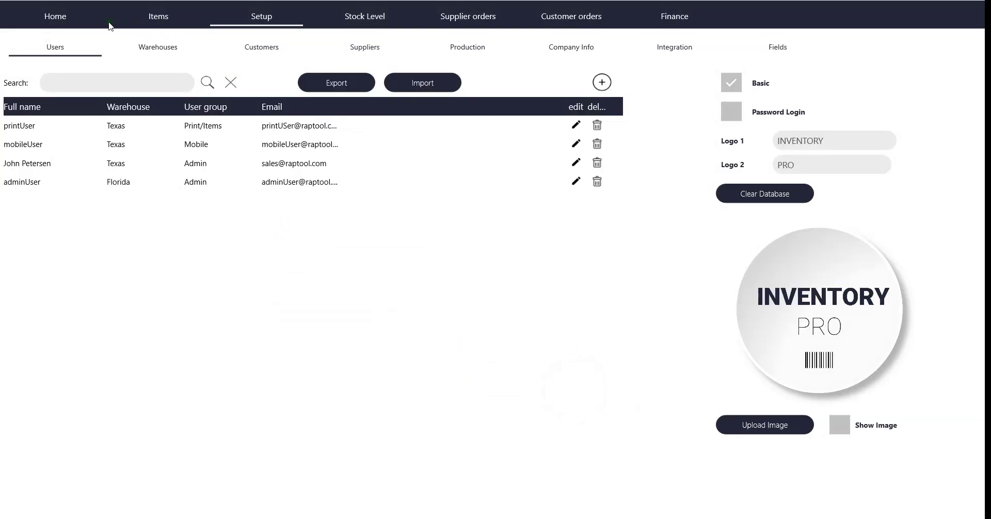
Switch the signed-in employee to adminUser from the home page and reopen Setup
{"action": "left_click", "coordinate": [61, 20]}
{"action": "left_click", "coordinate": [969, 22]}
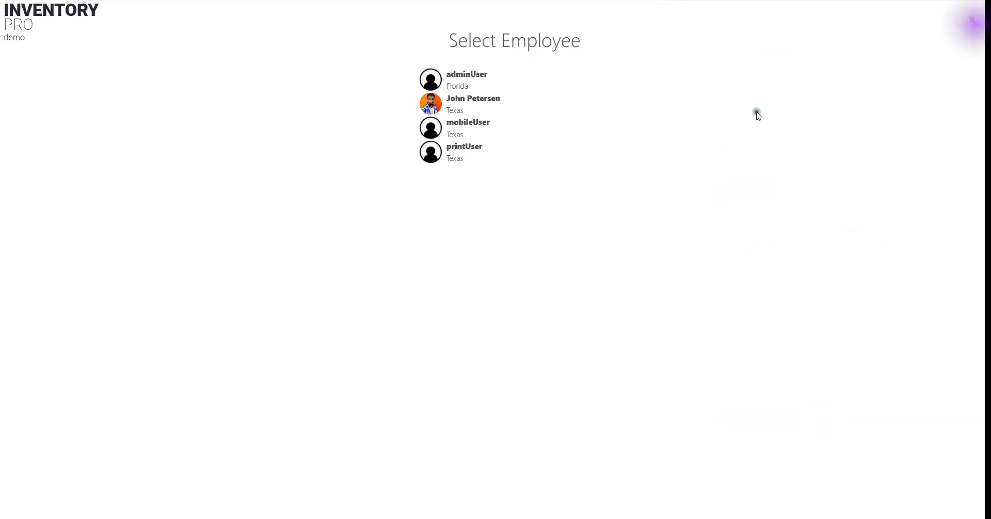
{"action": "left_click", "coordinate": [437, 80]}
{"action": "left_click", "coordinate": [436, 80]}
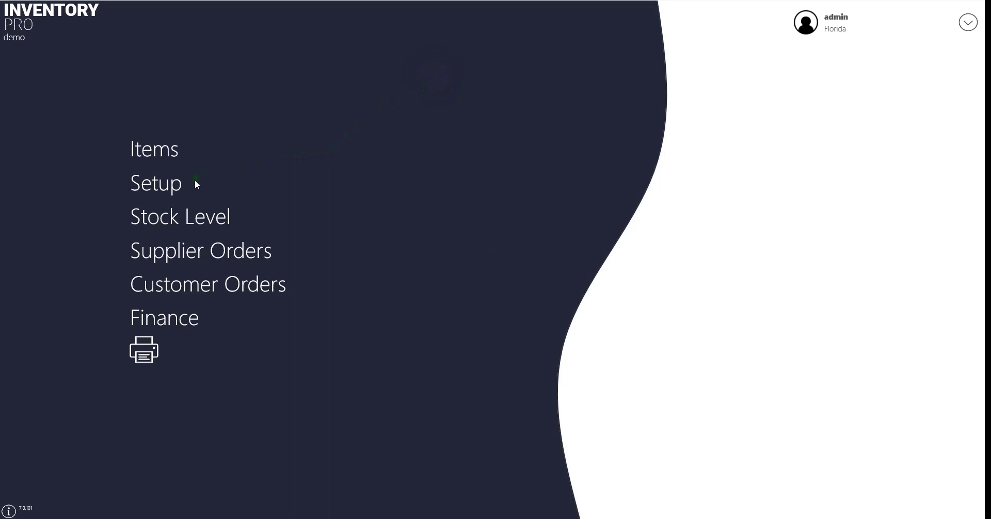
{"action": "left_click", "coordinate": [172, 187]}
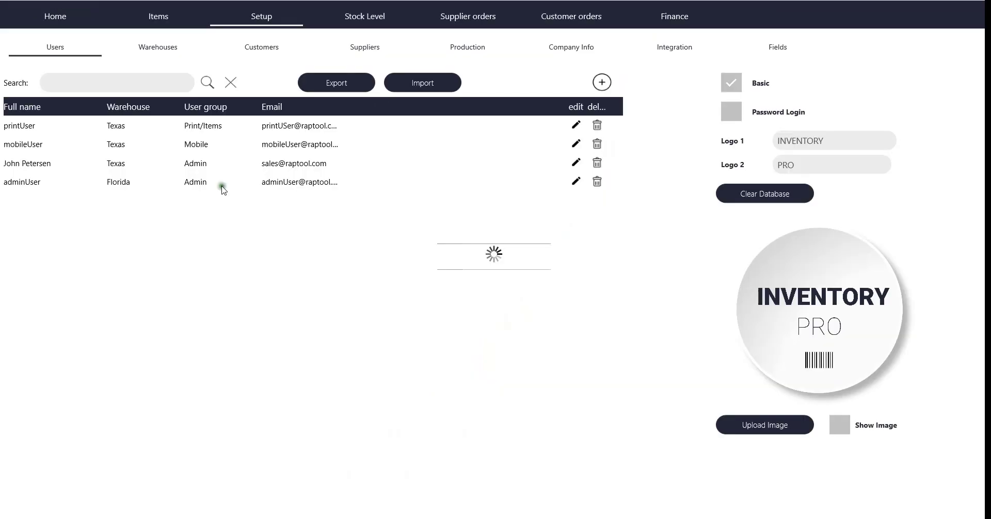
Reopen the printUser record and examine its user name and password fields
{"action": "left_click", "coordinate": [731, 114]}
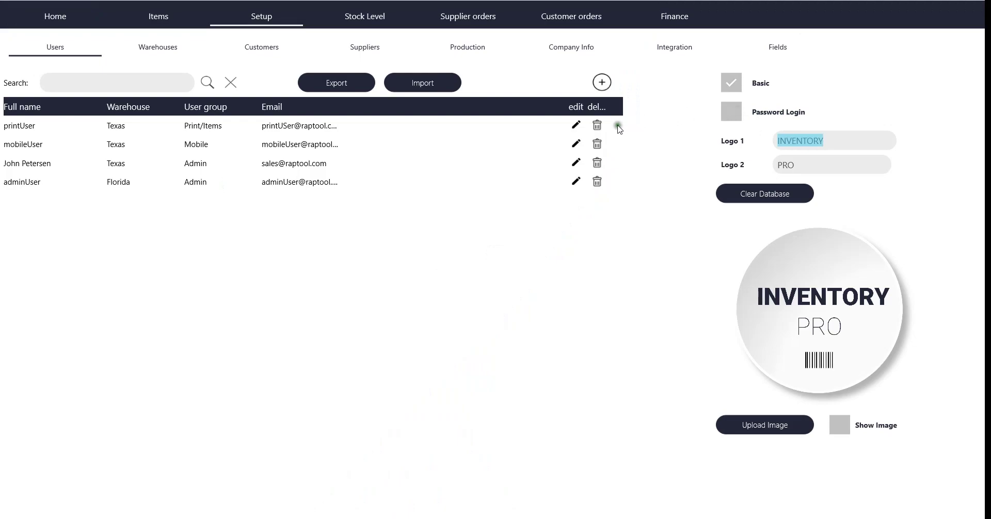
{"action": "left_click", "coordinate": [699, 107]}
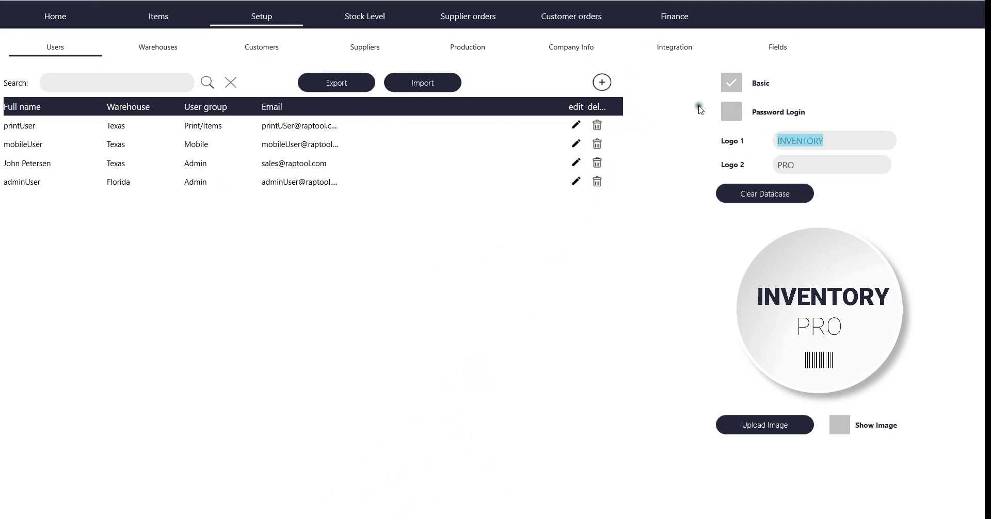
{"action": "left_click", "coordinate": [576, 124]}
{"action": "left_click_drag", "start_coordinate": [292, 204], "coordinate": [241, 205]}
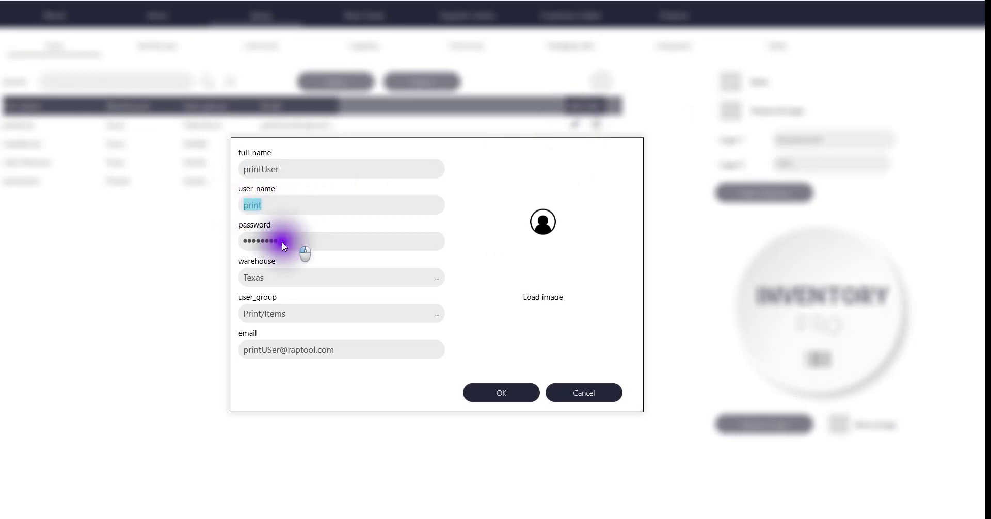
{"action": "left_click_drag", "start_coordinate": [282, 241], "coordinate": [248, 242]}
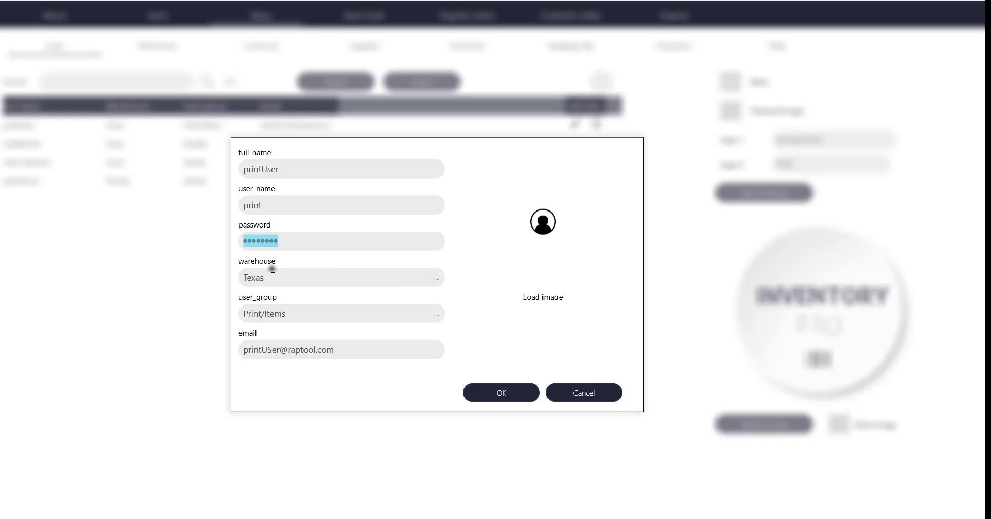
Switch printUser's warehouse to Florida and back to Texas
{"action": "left_click", "coordinate": [438, 281]}
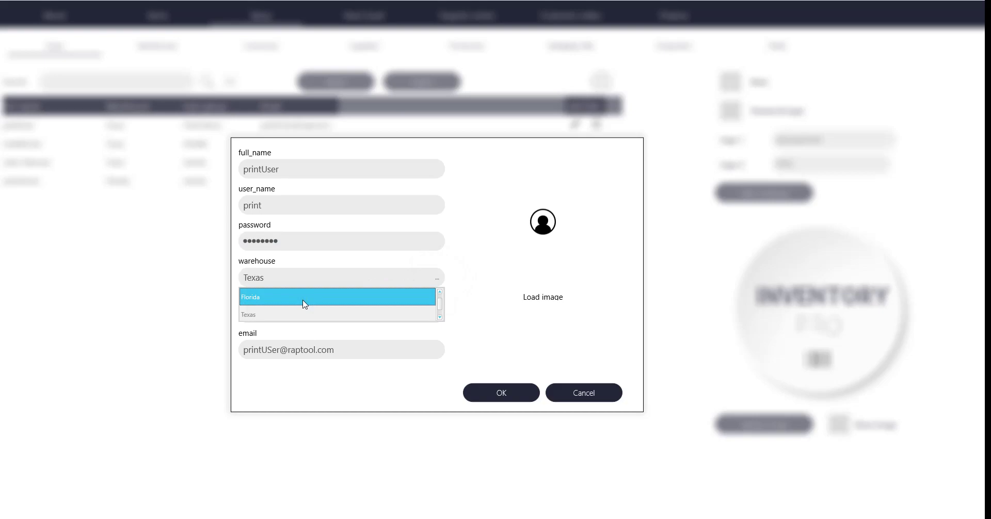
{"action": "left_click", "coordinate": [387, 301]}
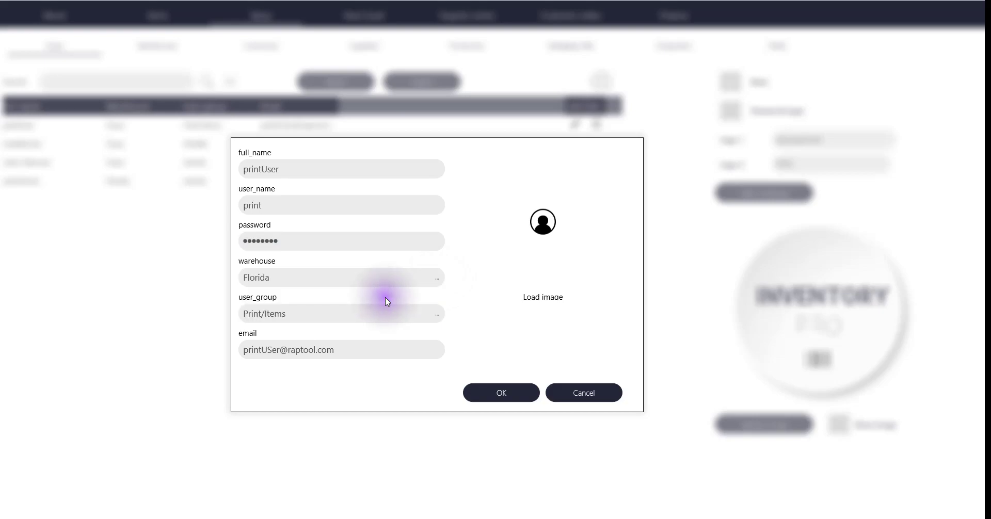
{"action": "left_click", "coordinate": [438, 279]}
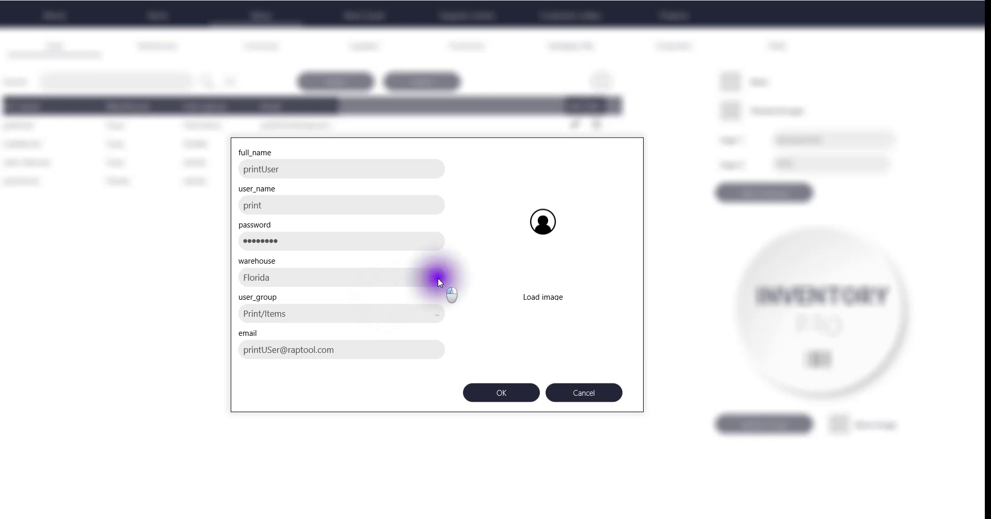
{"action": "left_click", "coordinate": [347, 312]}
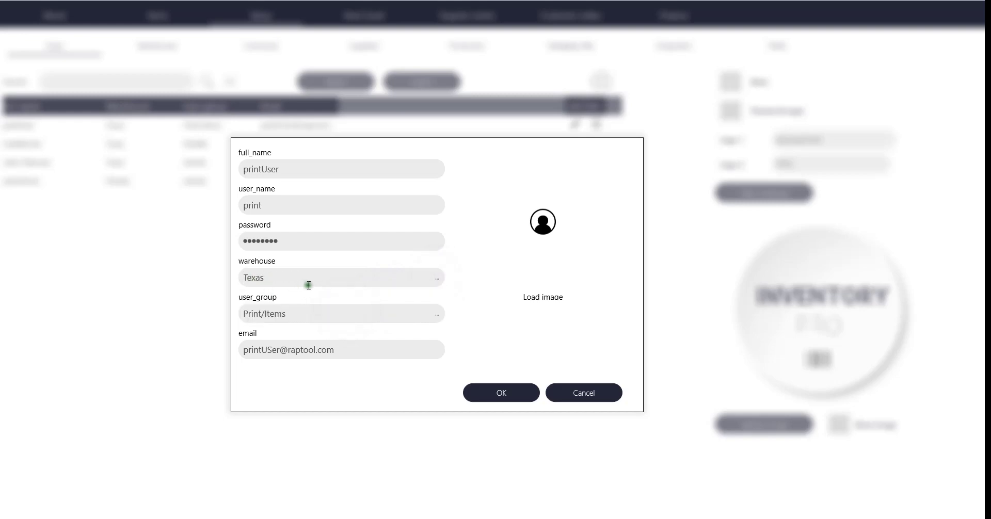
Review the user group options and the email field of printUser, and close the record without saving
{"action": "left_click", "coordinate": [437, 315]}
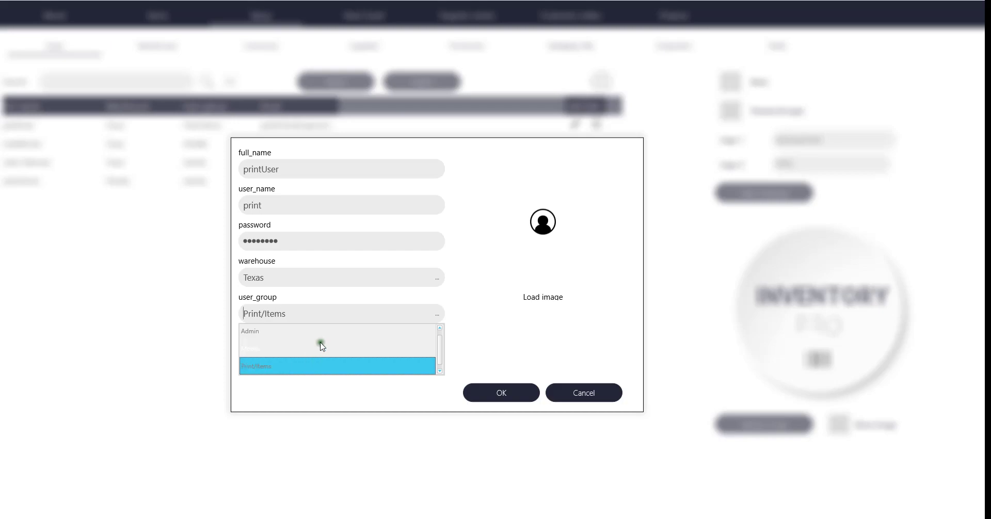
{"action": "left_click", "coordinate": [388, 334]}
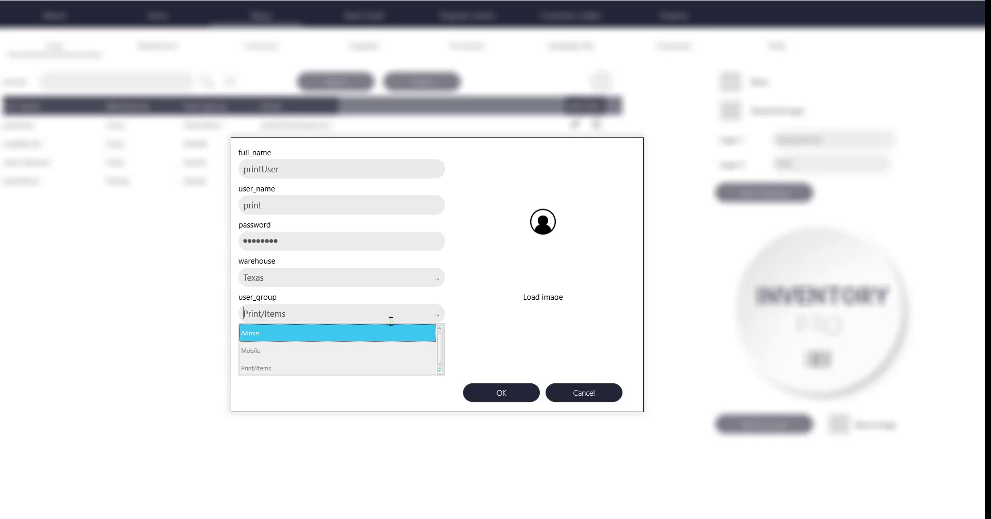
{"action": "left_click", "coordinate": [384, 321]}
{"action": "left_click", "coordinate": [475, 316]}
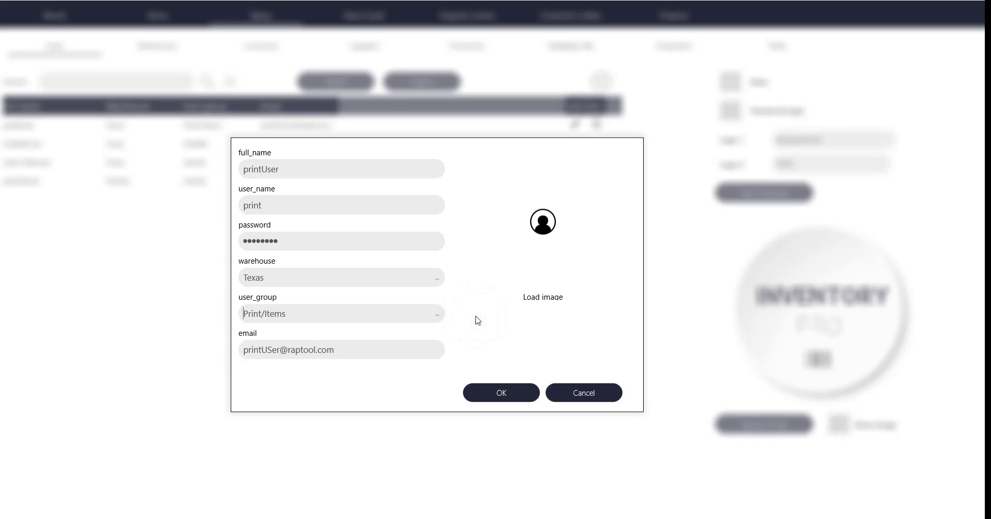
{"action": "left_click", "coordinate": [307, 353]}
{"action": "left_click_drag", "start_coordinate": [307, 354], "coordinate": [232, 358]}
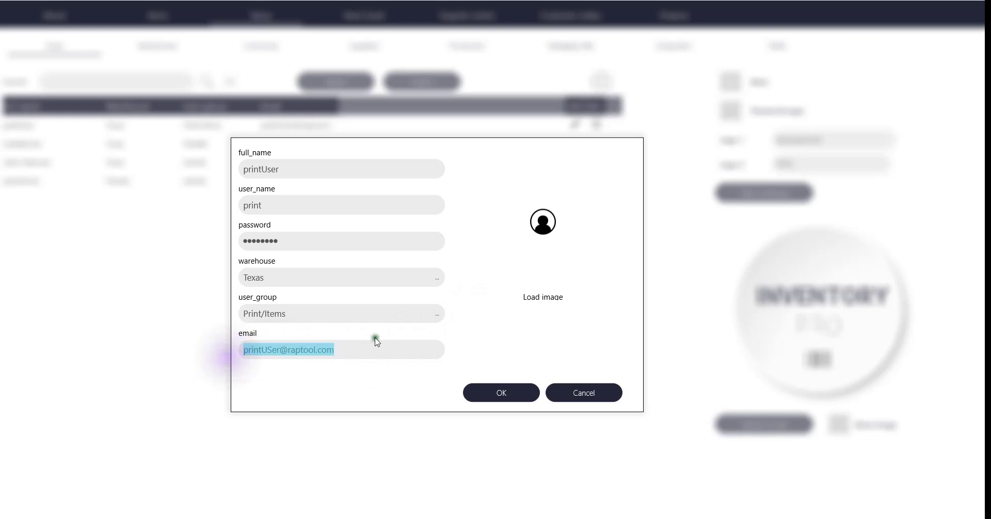
{"action": "left_click", "coordinate": [579, 395]}
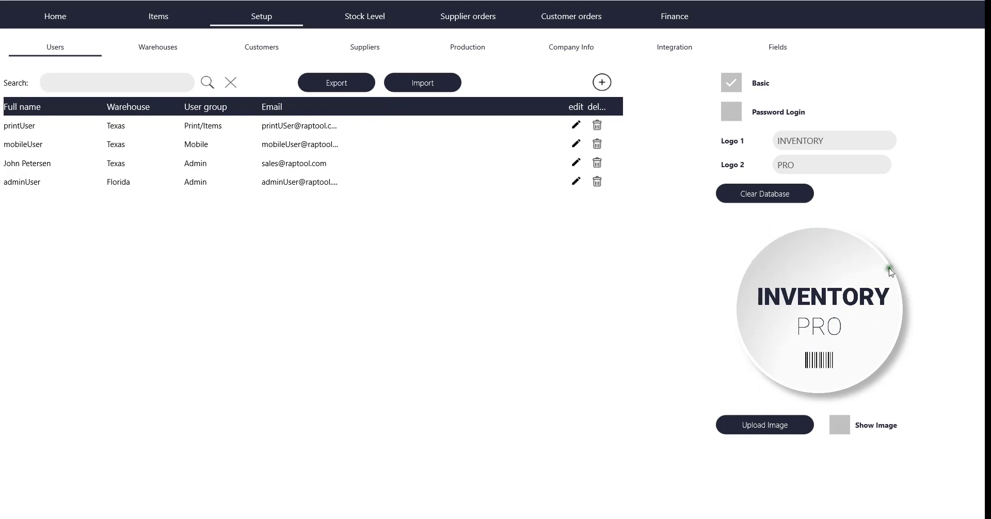
Enable Show Image for the uploaded logo and check the logo on the home page
{"action": "left_click", "coordinate": [846, 432]}
{"action": "left_click", "coordinate": [846, 432]}
{"action": "left_click", "coordinate": [845, 431]}
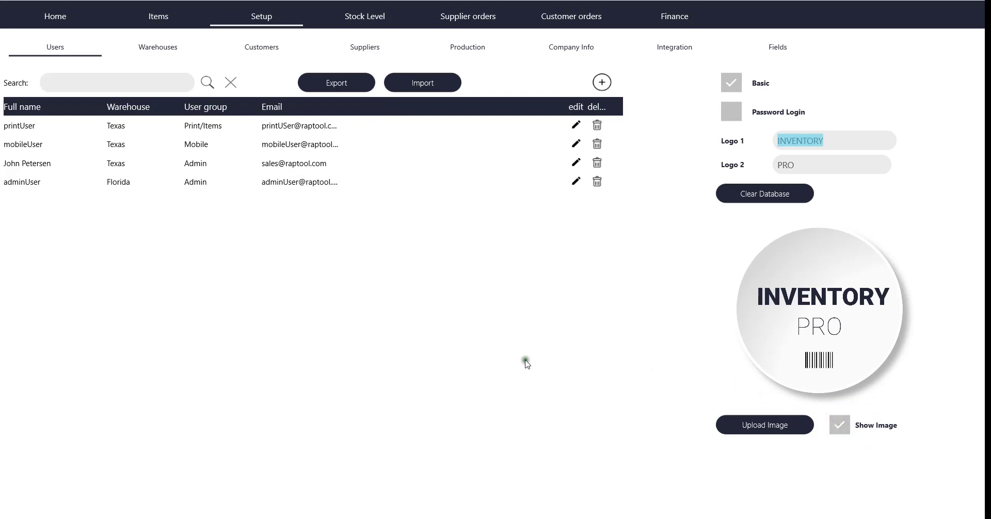
{"action": "left_click", "coordinate": [57, 17]}
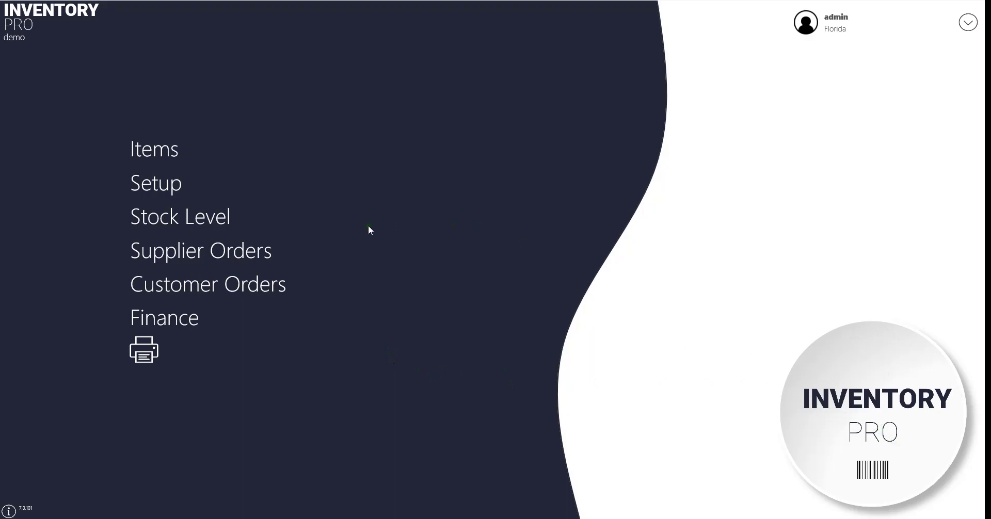
Return to Setup and turn off Show Image for the logo
{"action": "left_click", "coordinate": [158, 186]}
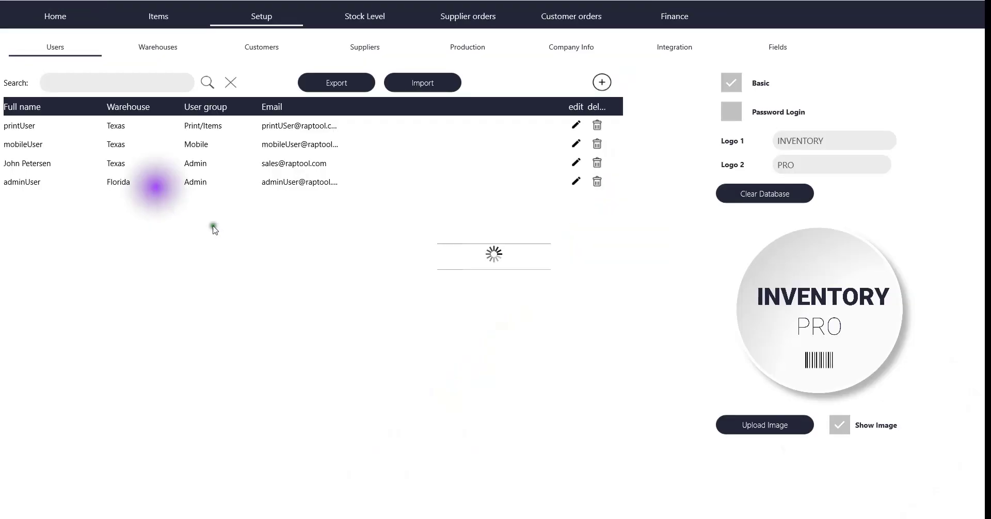
{"action": "left_click", "coordinate": [842, 427]}
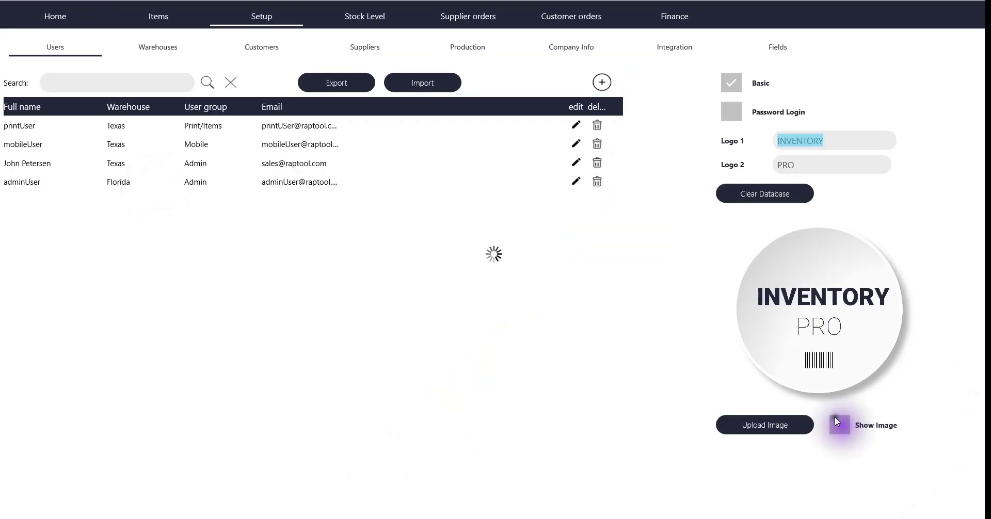